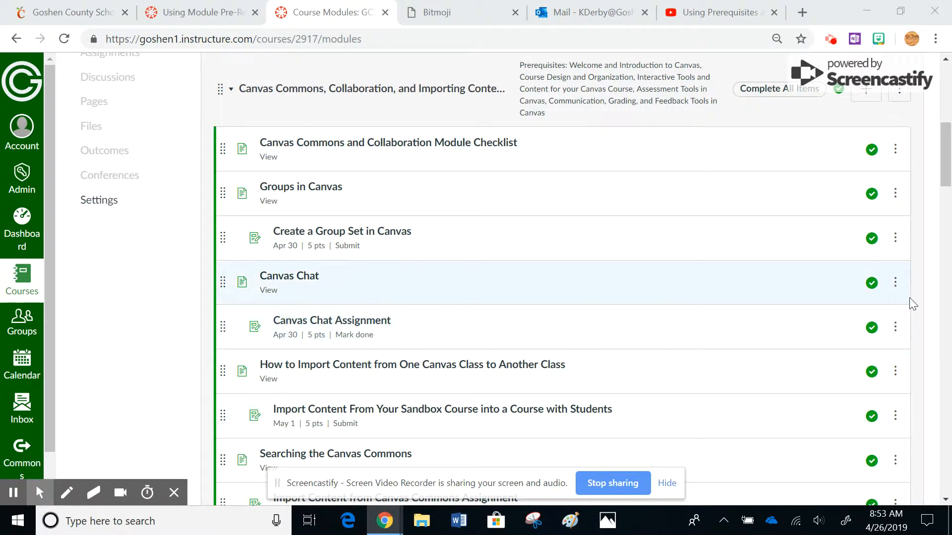
# Review the Canvas Commons, Collaboration, and Importing Content module and examine its prerequisites and requirements in the module settings.
pyautogui.click(947, 168)
pyautogui.moveTo(947, 168); pyautogui.dragTo(950, 268)
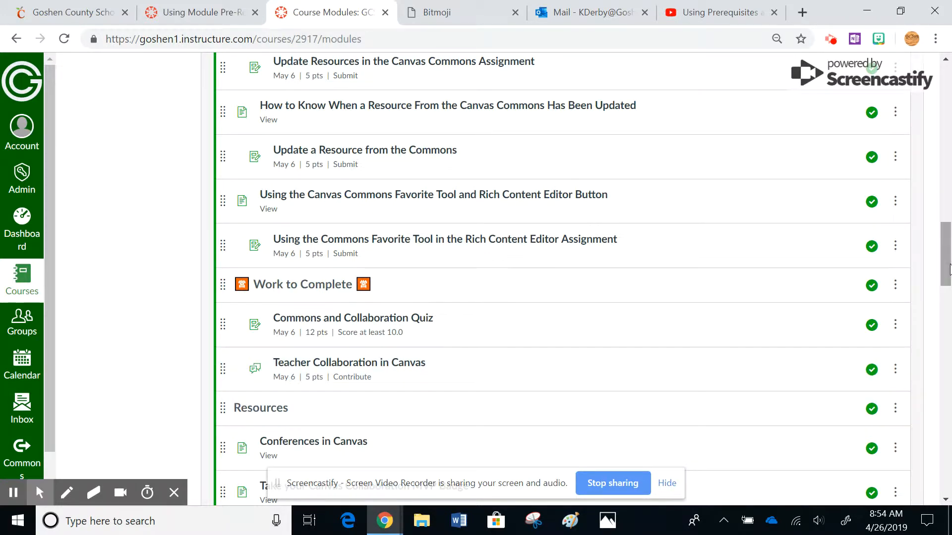
pyautogui.moveTo(949, 270); pyautogui.dragTo(950, 156)
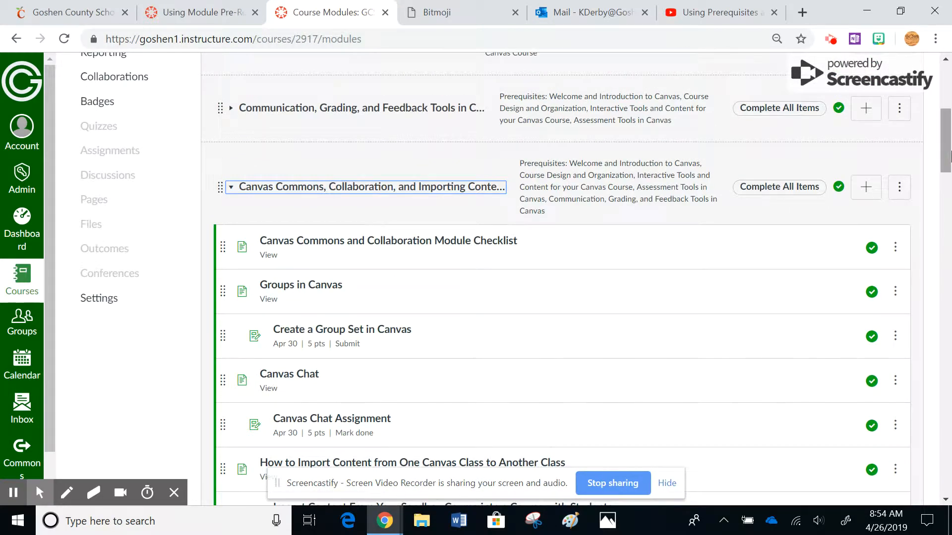
pyautogui.click(900, 188)
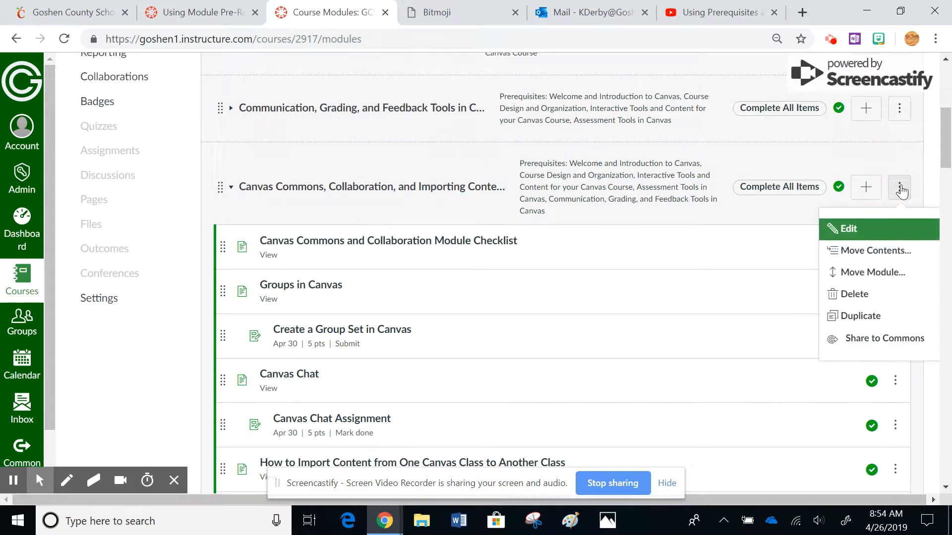
pyautogui.click(847, 232)
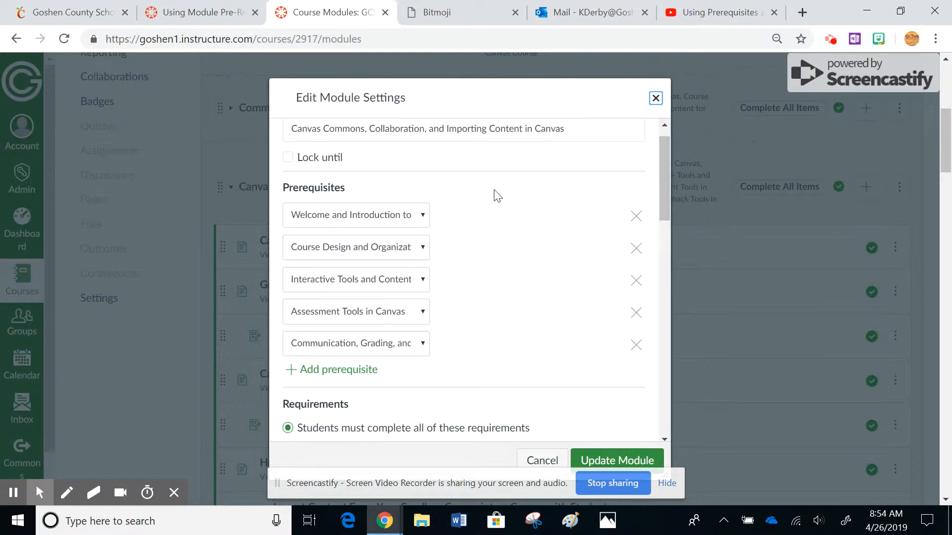
pyautogui.moveTo(663, 165); pyautogui.dragTo(664, 237)
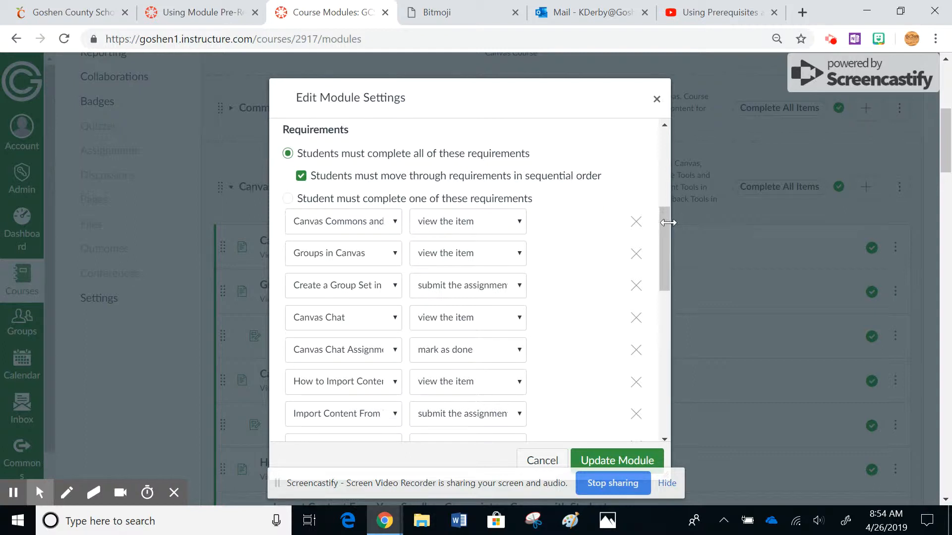
pyautogui.moveTo(667, 228); pyautogui.dragTo(667, 378)
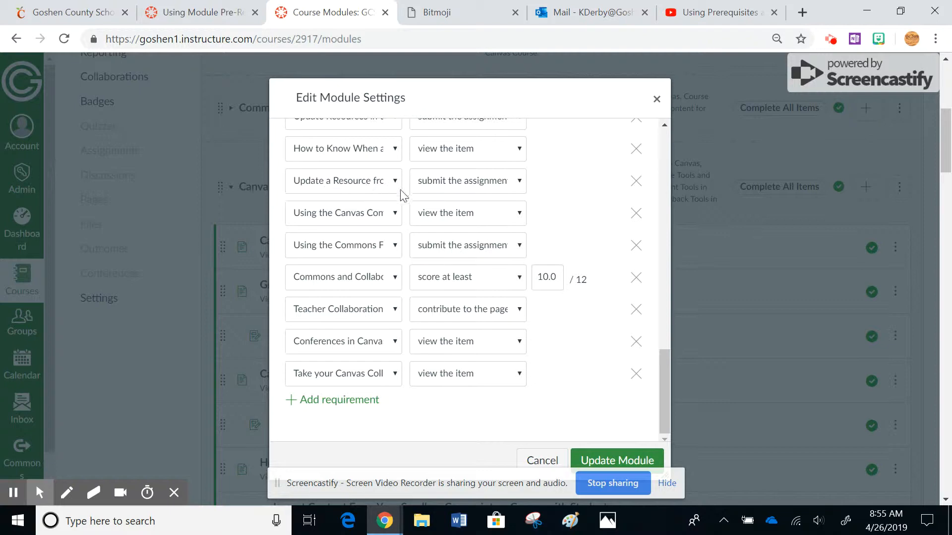
# Examine the completion options for the Update a Resource requirement and the item and completion options for the Commons and Collaboration Quiz.
pyautogui.click(518, 189)
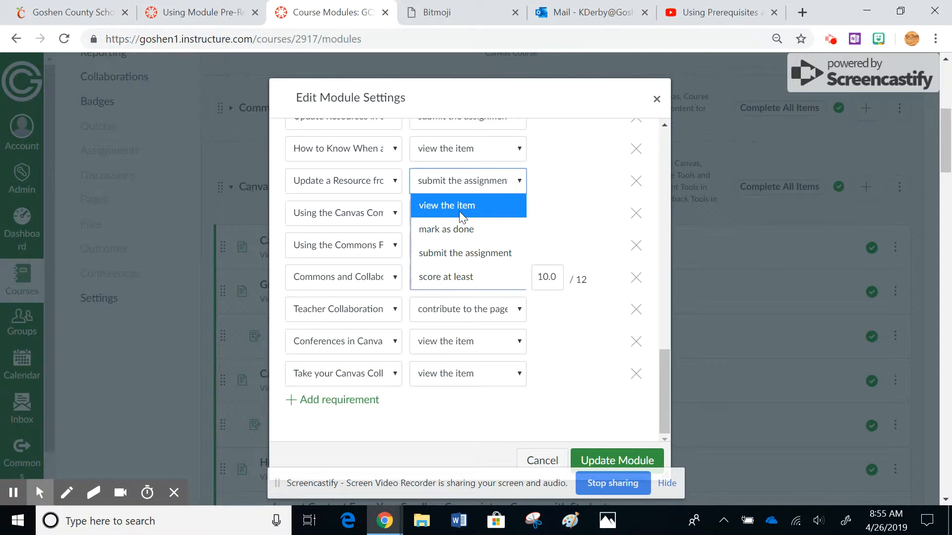
pyautogui.click(472, 254)
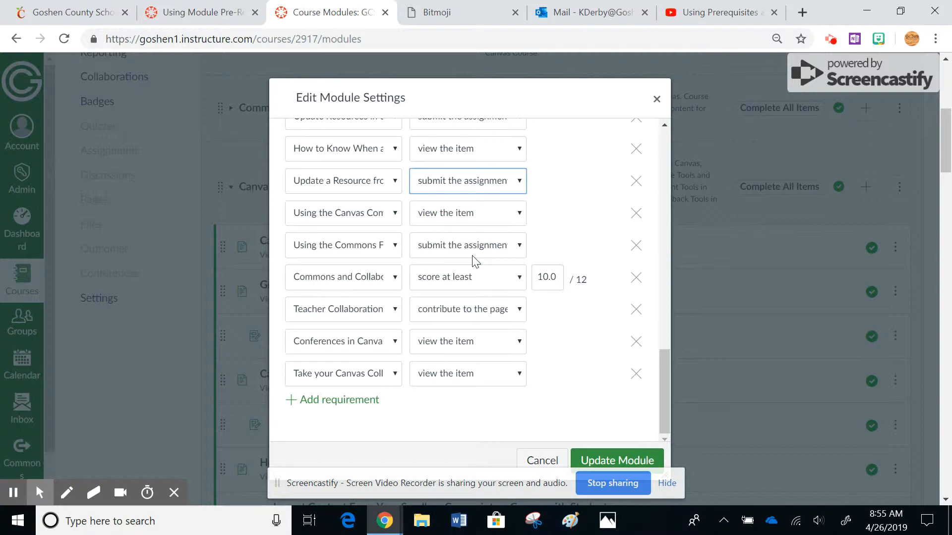
pyautogui.click(378, 279)
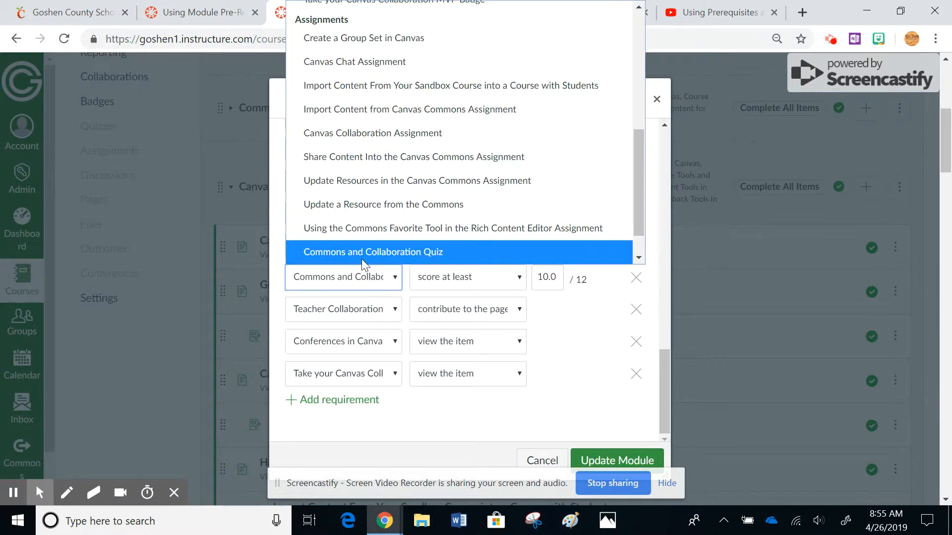
pyautogui.click(576, 357)
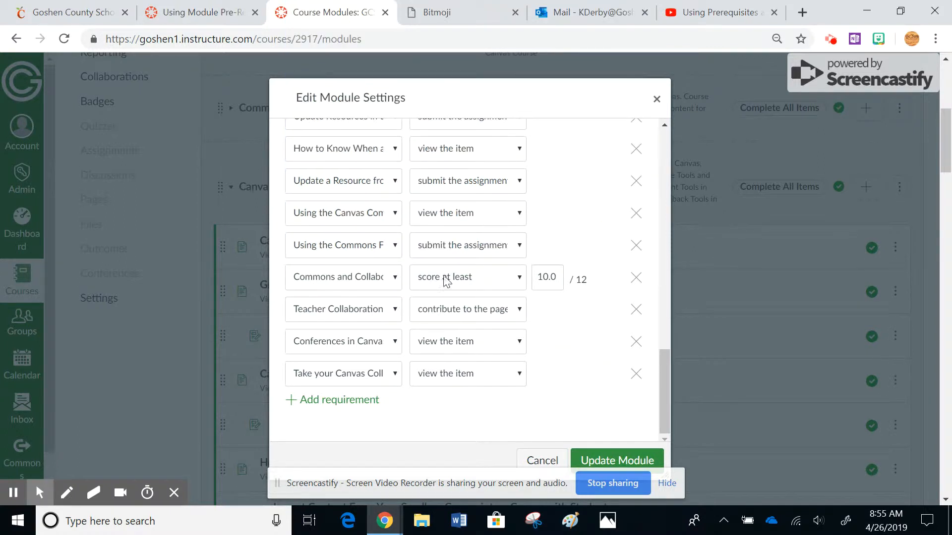
pyautogui.click(519, 281)
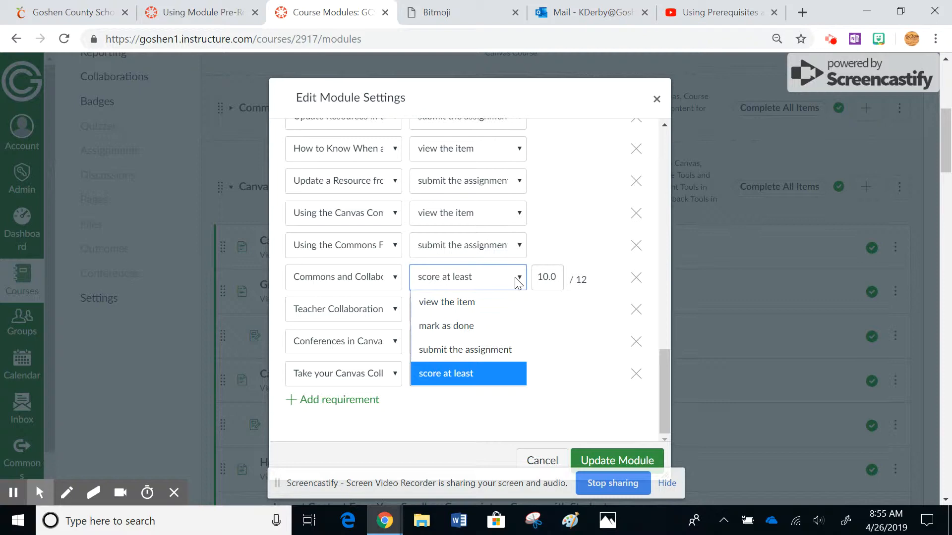
pyautogui.click(584, 352)
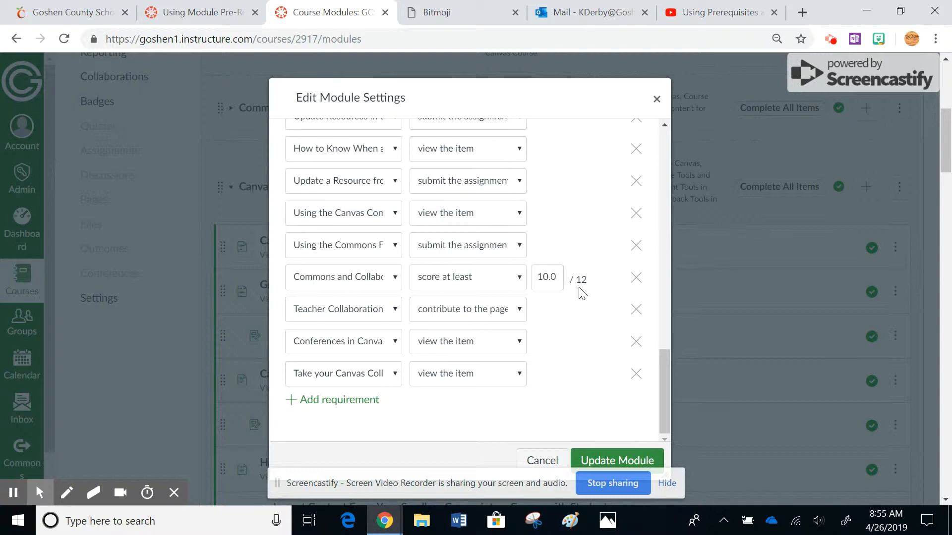
# Add a new requirement, view its selectable items, then remove it and discard the module settings changes.
pyautogui.click(335, 400)
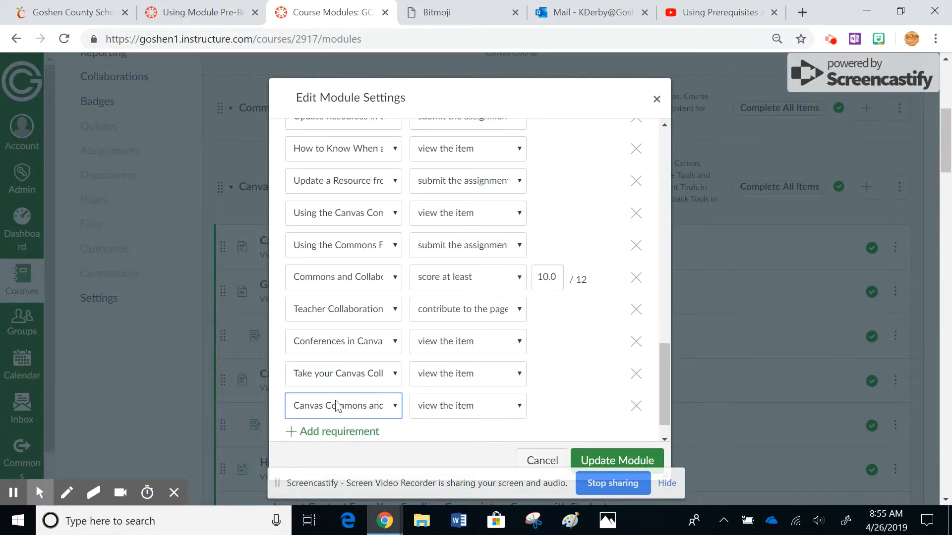
pyautogui.click(394, 409)
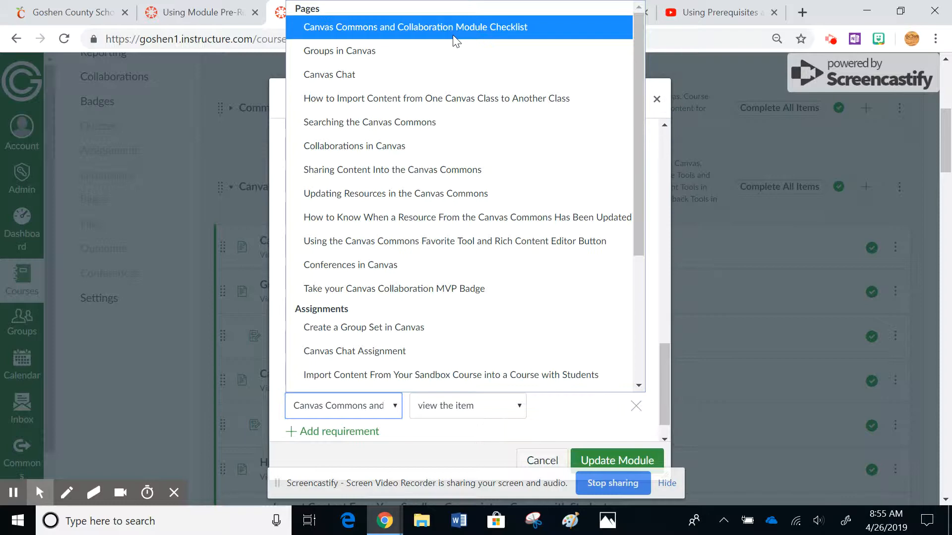
pyautogui.click(455, 430)
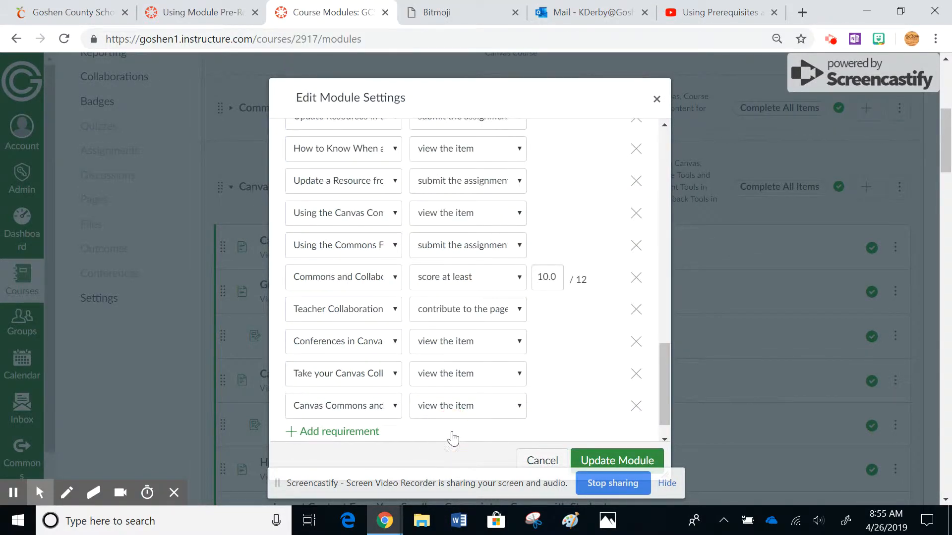
pyautogui.click(635, 408)
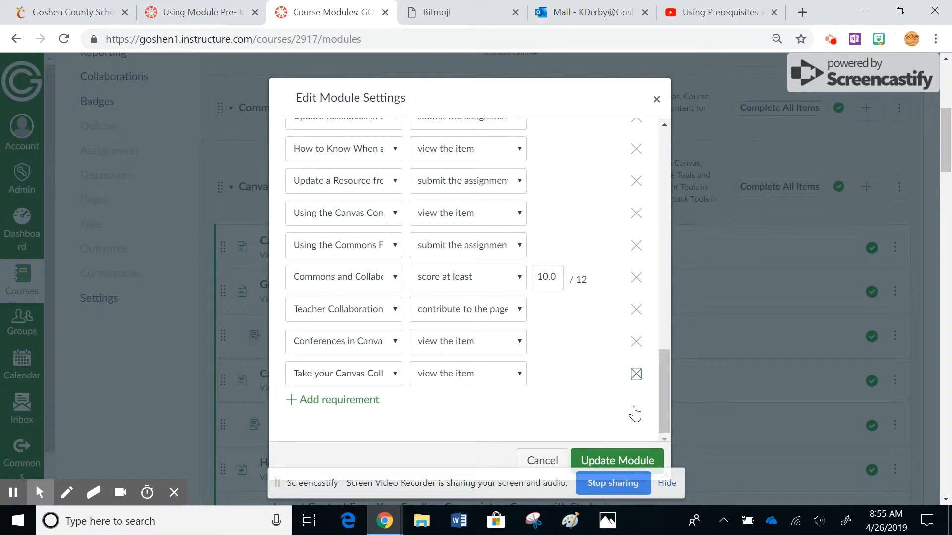
pyautogui.click(540, 460)
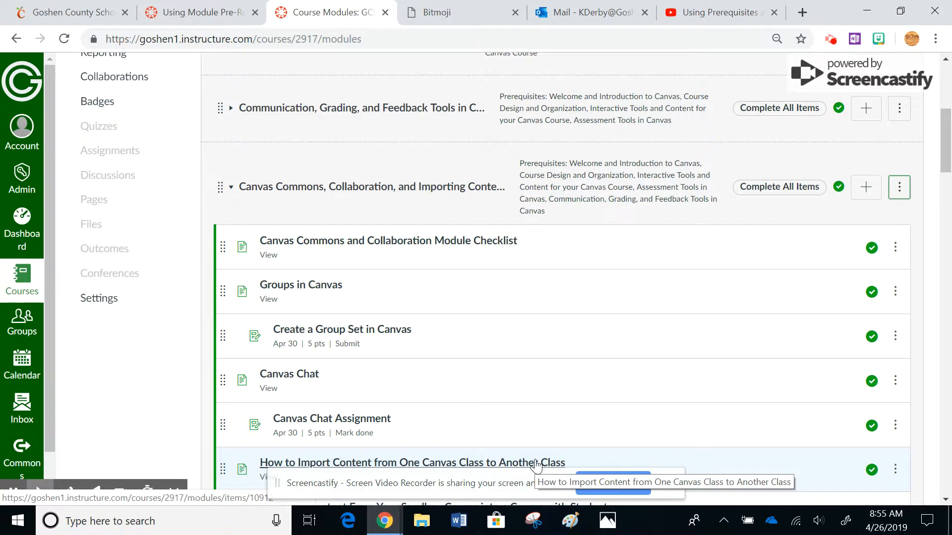
# In Additional Features and Tools in Canvas, require viewing Module Checklist Copy 4 and change the Use H5P requirement to mark as done.
pyautogui.click(948, 145)
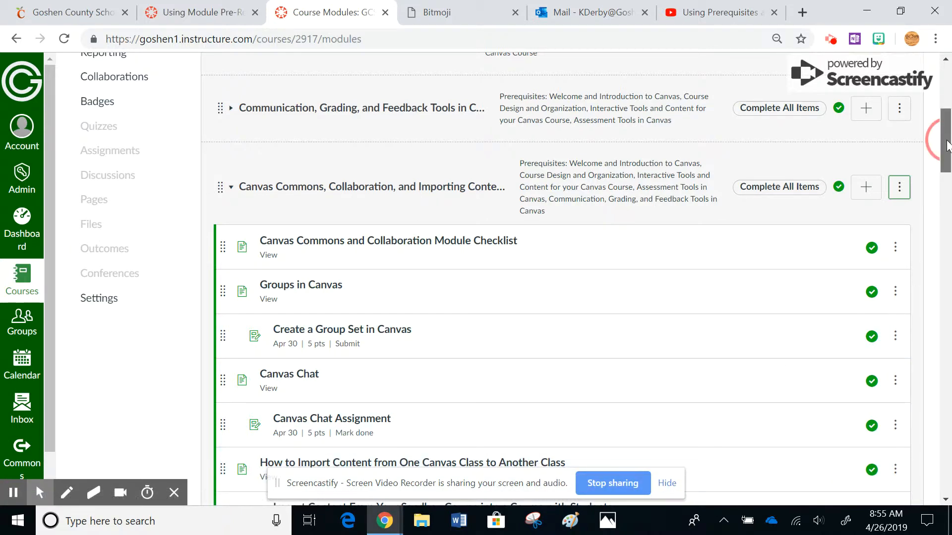
pyautogui.moveTo(948, 145); pyautogui.dragTo(948, 319)
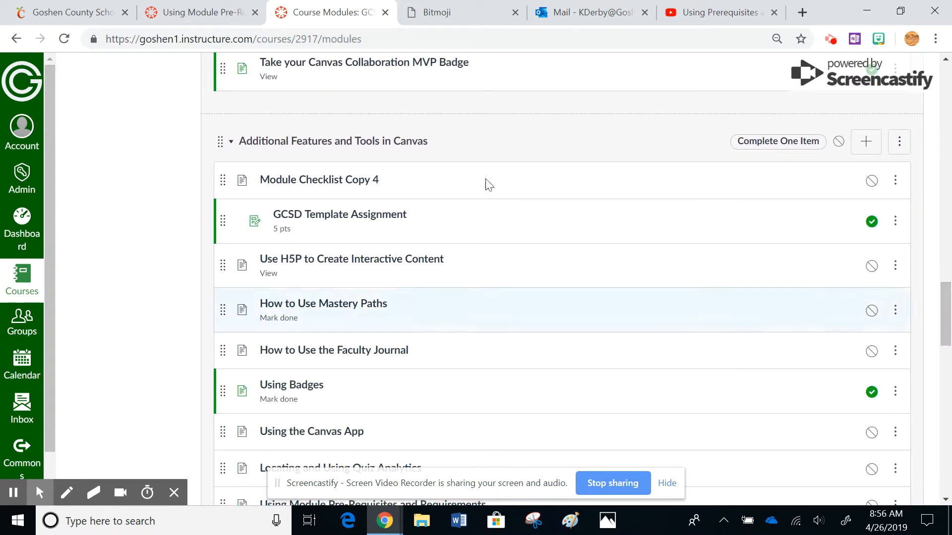
pyautogui.click(901, 150)
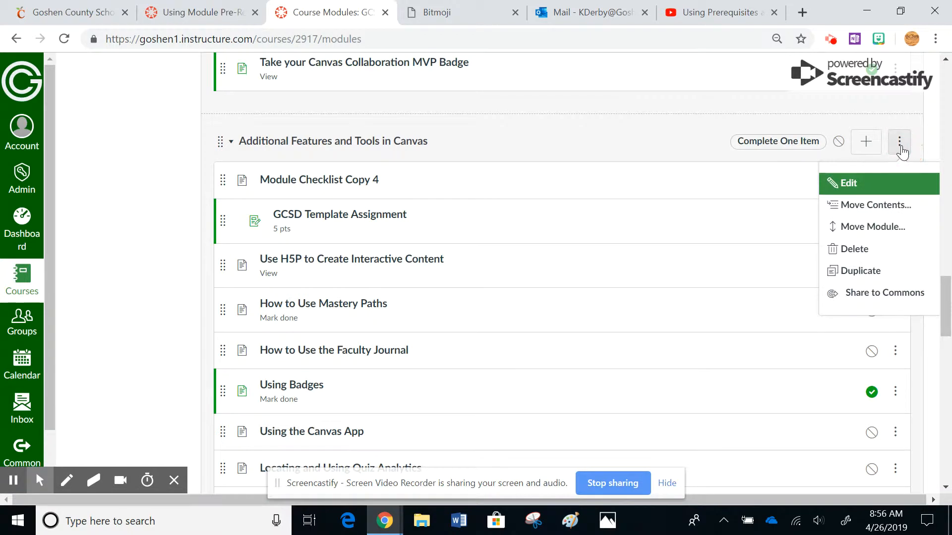
pyautogui.click(845, 189)
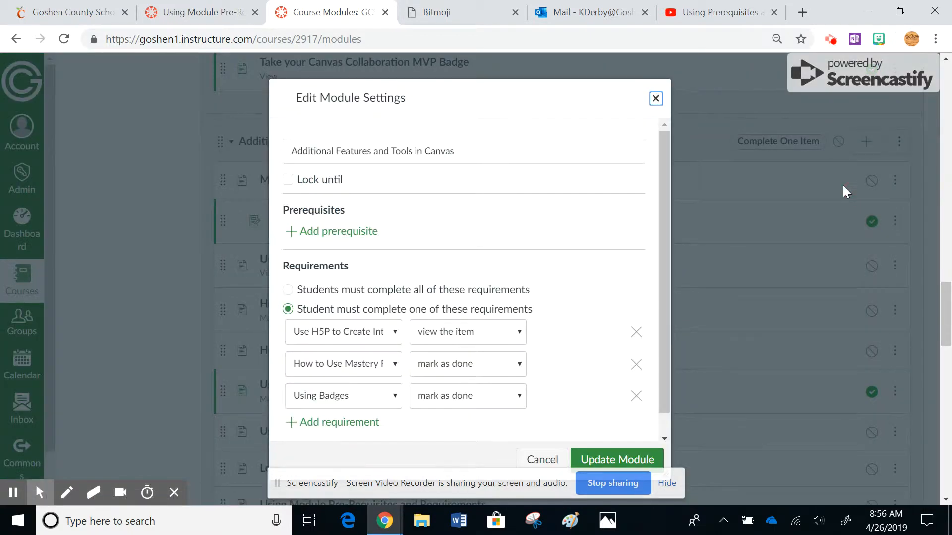
pyautogui.moveTo(664, 191); pyautogui.dragTo(668, 223)
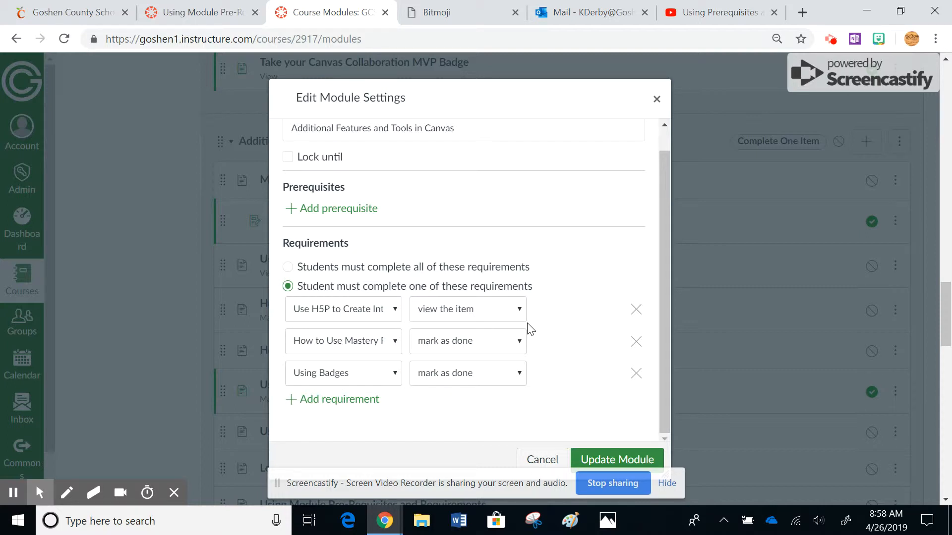
pyautogui.click(343, 401)
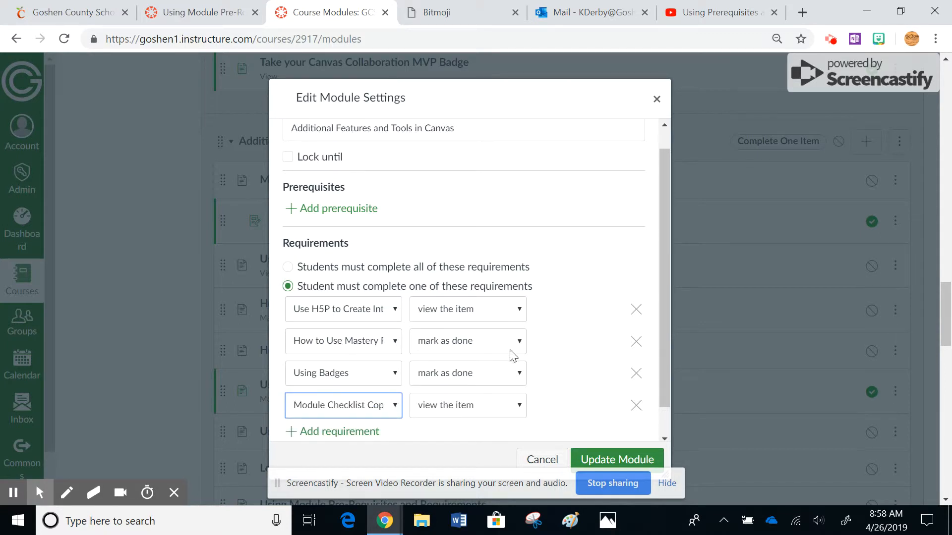
pyautogui.click(491, 310)
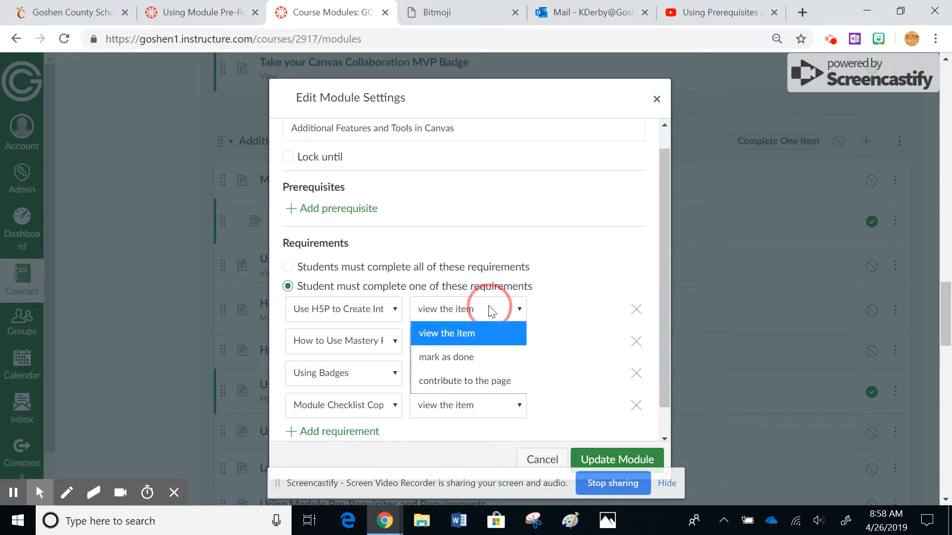
pyautogui.click(459, 357)
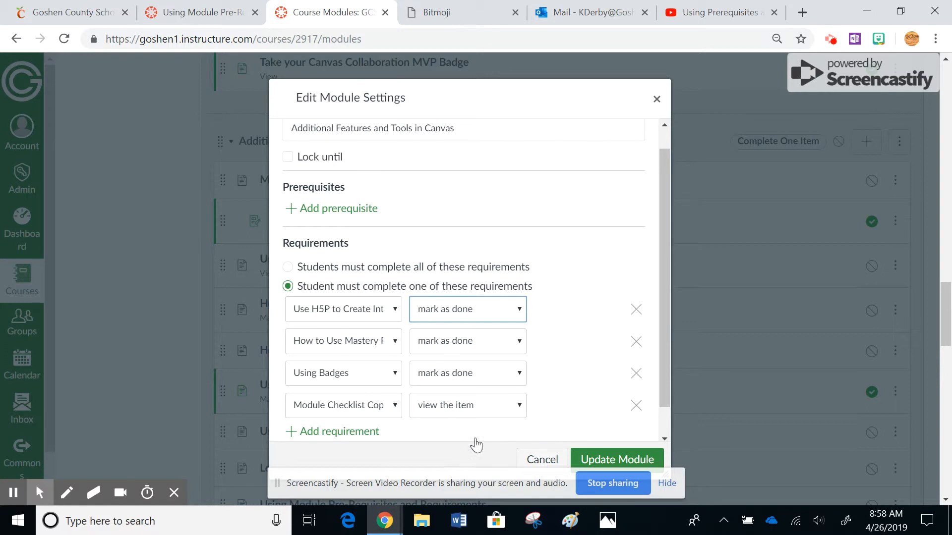
pyautogui.click(602, 461)
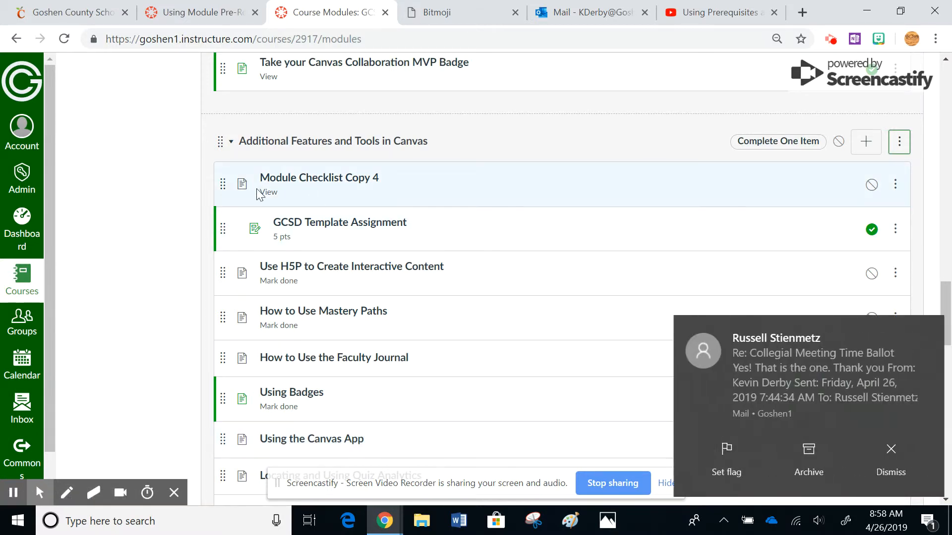
pyautogui.click(894, 451)
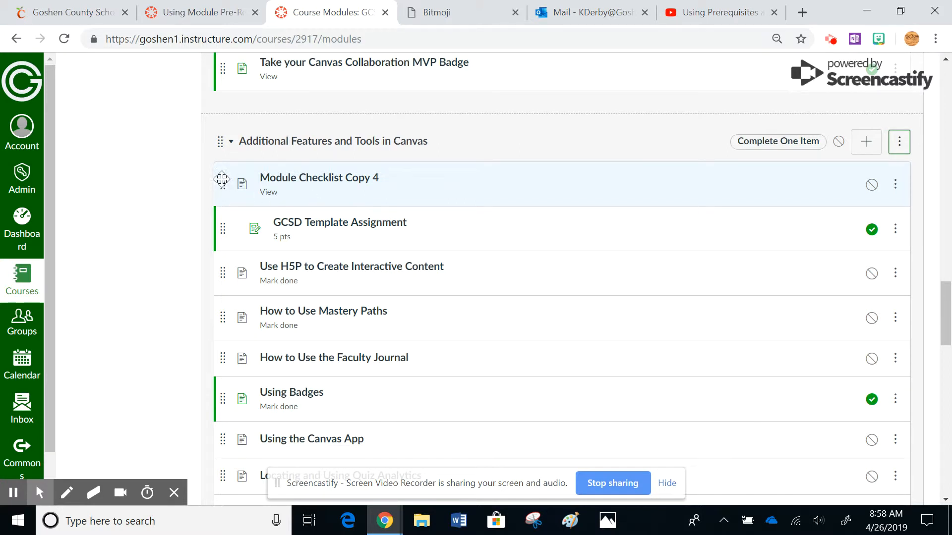
# Move Use H5P to Create Interactive Content below How to Use the Faculty Journal and check the requirement order in the module settings.
pyautogui.moveTo(221, 184)
pyautogui.mouseDown()
pyautogui.moveTo(226, 254)
pyautogui.moveTo(227, 169)
pyautogui.mouseUp()
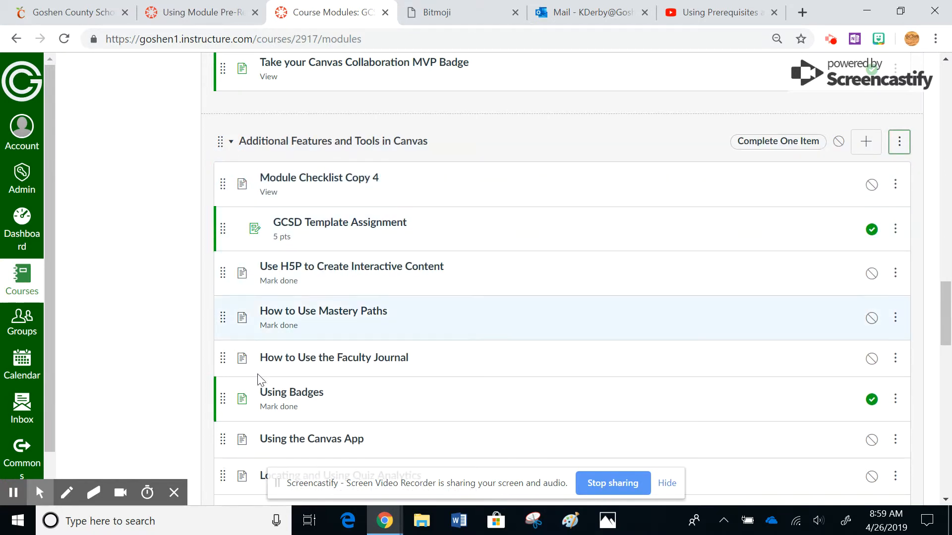
pyautogui.moveTo(222, 270); pyautogui.dragTo(227, 314)
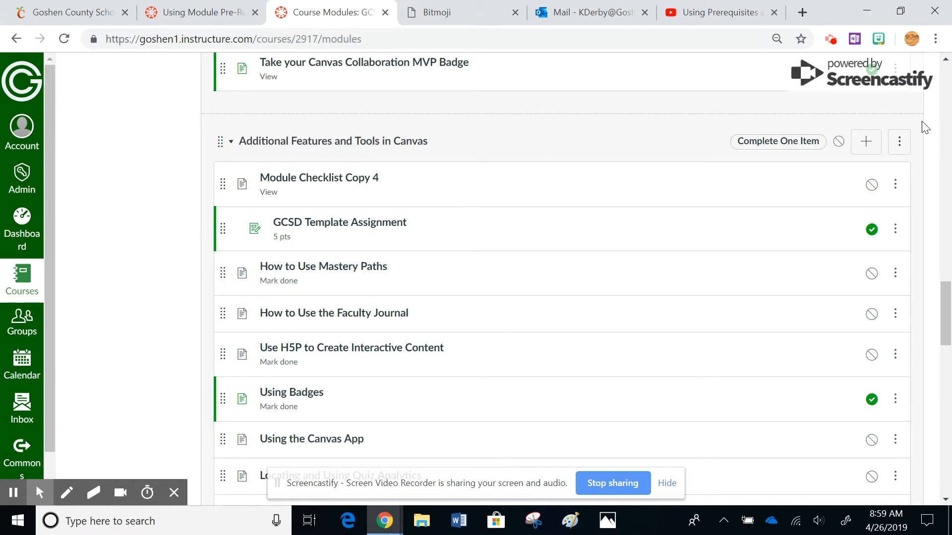
pyautogui.click(899, 141)
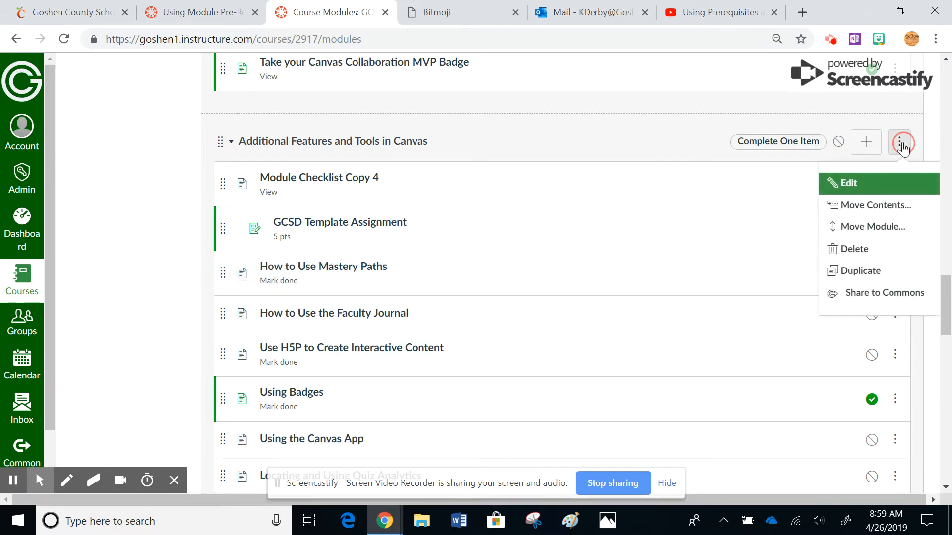
pyautogui.click(846, 184)
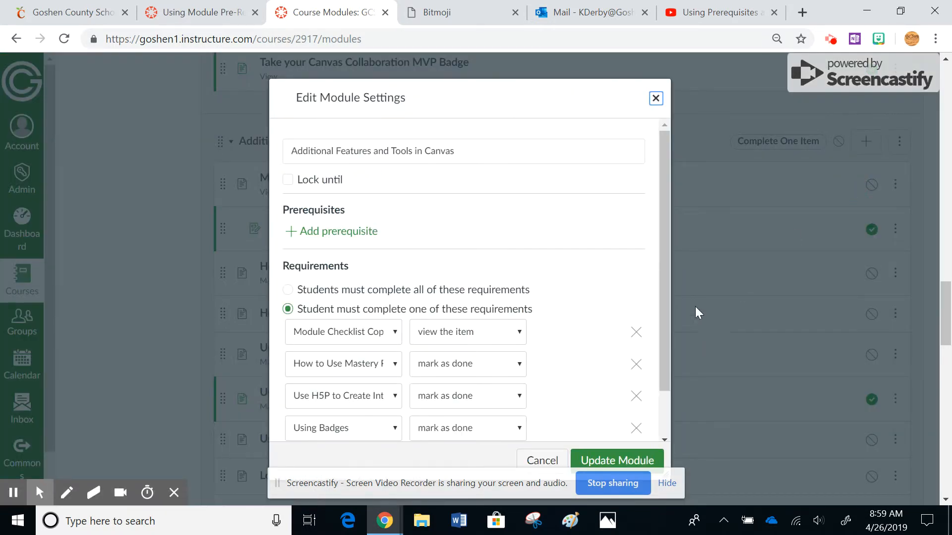
pyautogui.moveTo(665, 254); pyautogui.dragTo(665, 317)
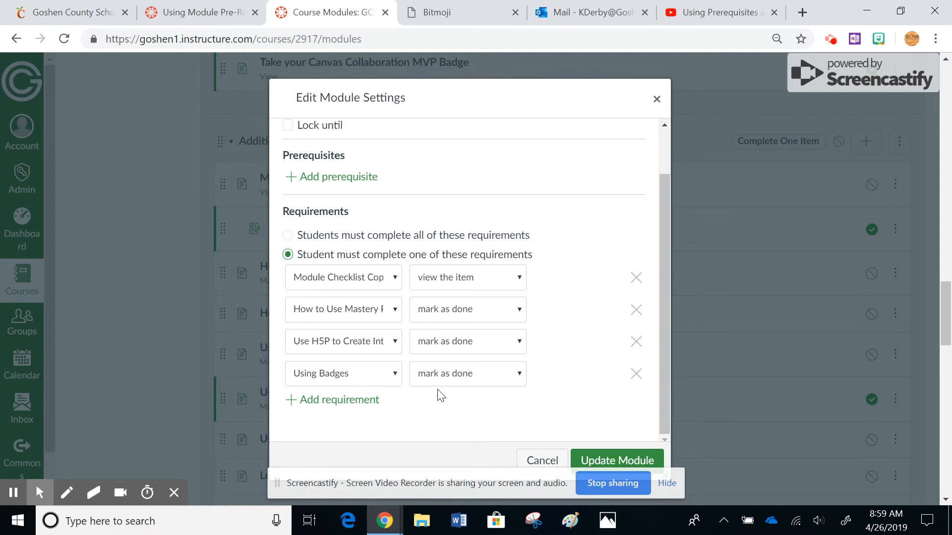
pyautogui.click(597, 460)
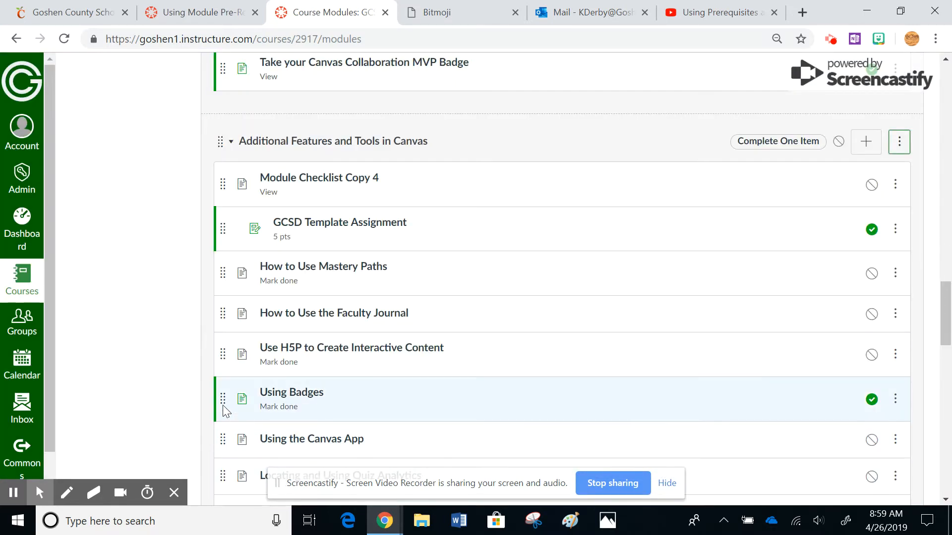
# Move Using Badges directly below Module Checklist Copy 4 and check the requirement order in the module settings.
pyautogui.moveTo(222, 402); pyautogui.dragTo(238, 225)
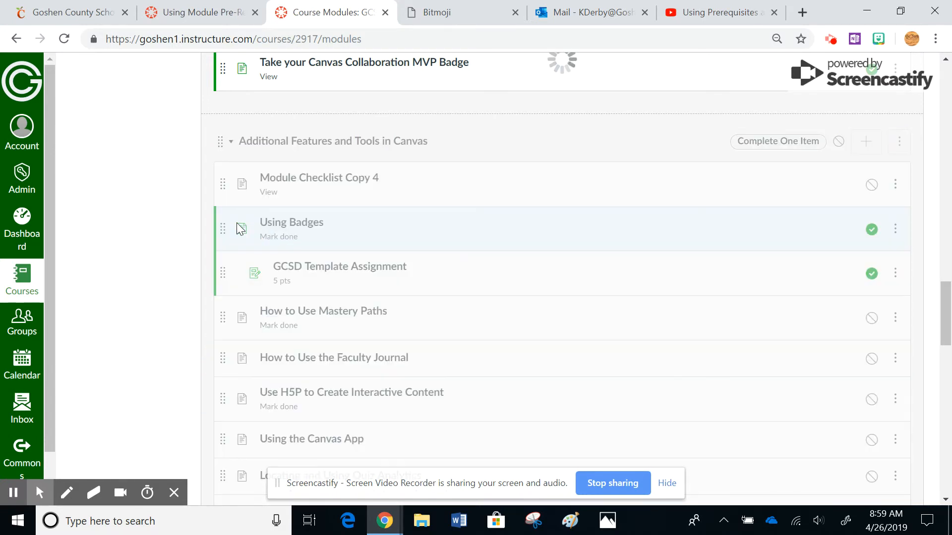
pyautogui.click(898, 144)
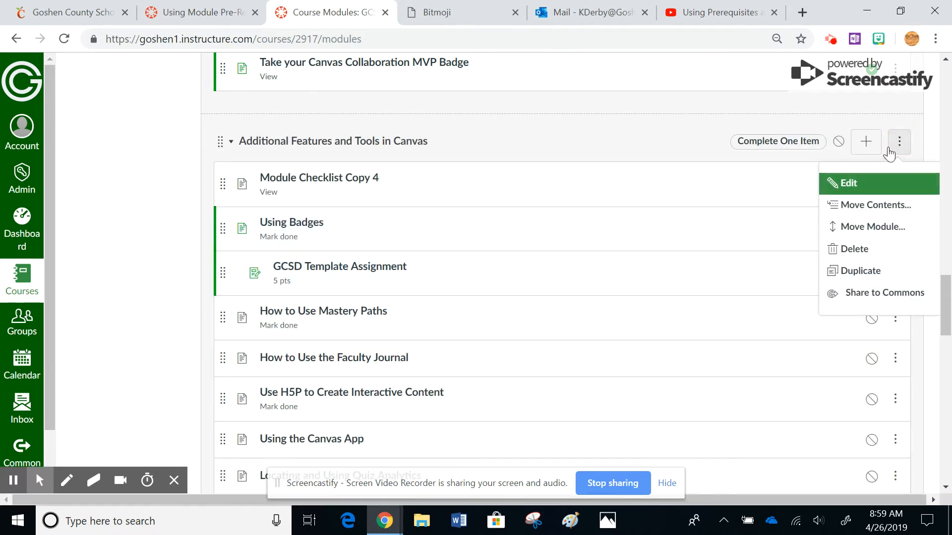
pyautogui.click(848, 191)
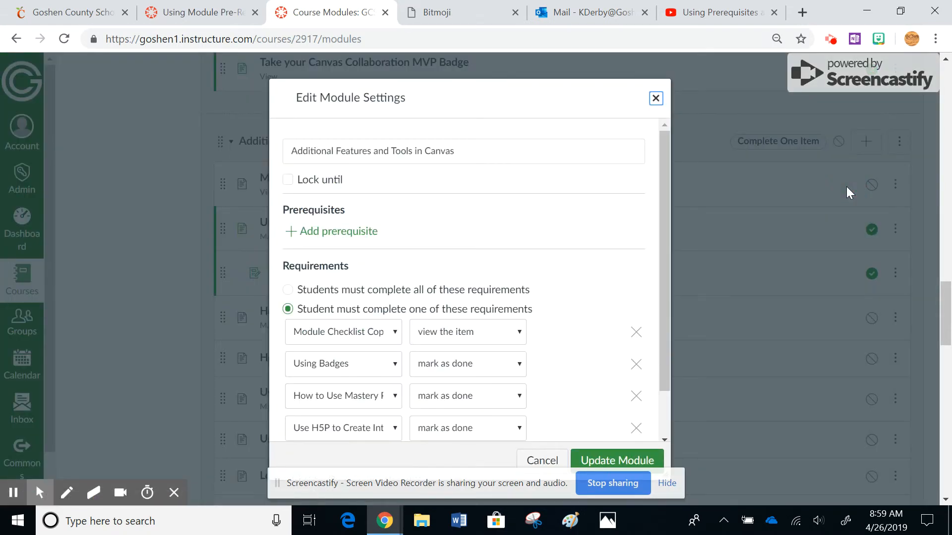
pyautogui.moveTo(664, 219); pyautogui.dragTo(665, 275)
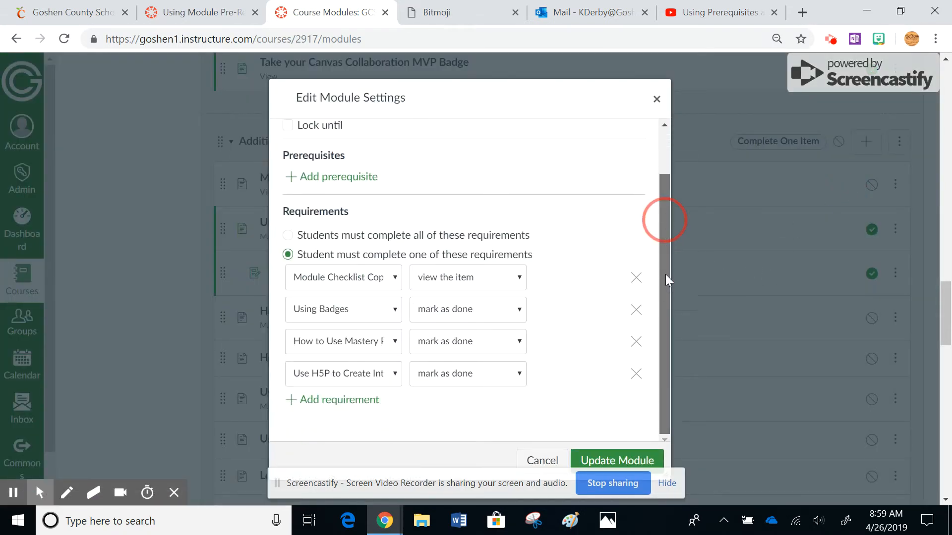